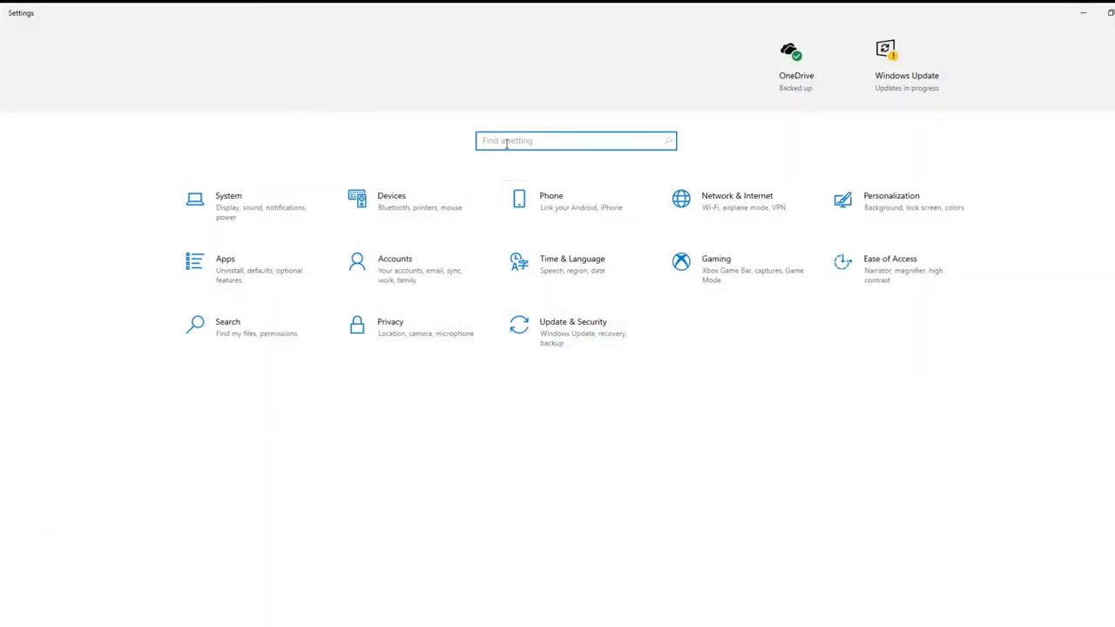
- Search Settings for 'optional' to list Manage optional features and Add an optional feature
{"action": "type", "text": "o"}
{"action": "type", "text": "ptin"}
{"action": "key", "text": "BackSpace"}
{"action": "type", "text": "o"}
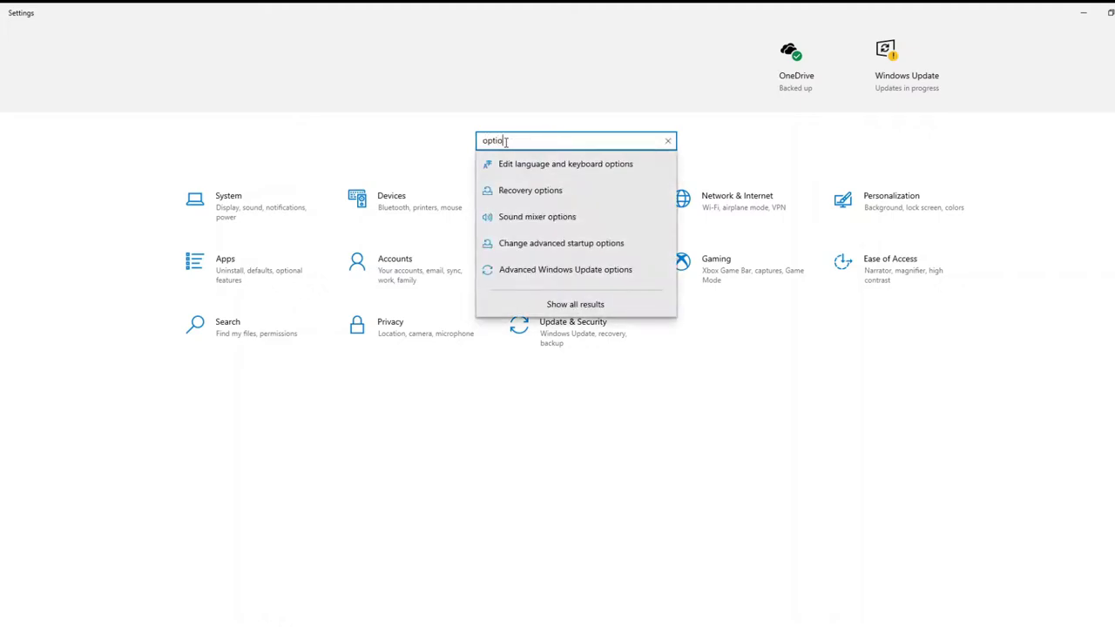
{"action": "type", "text": "nl"}
{"action": "type", "text": "l"}
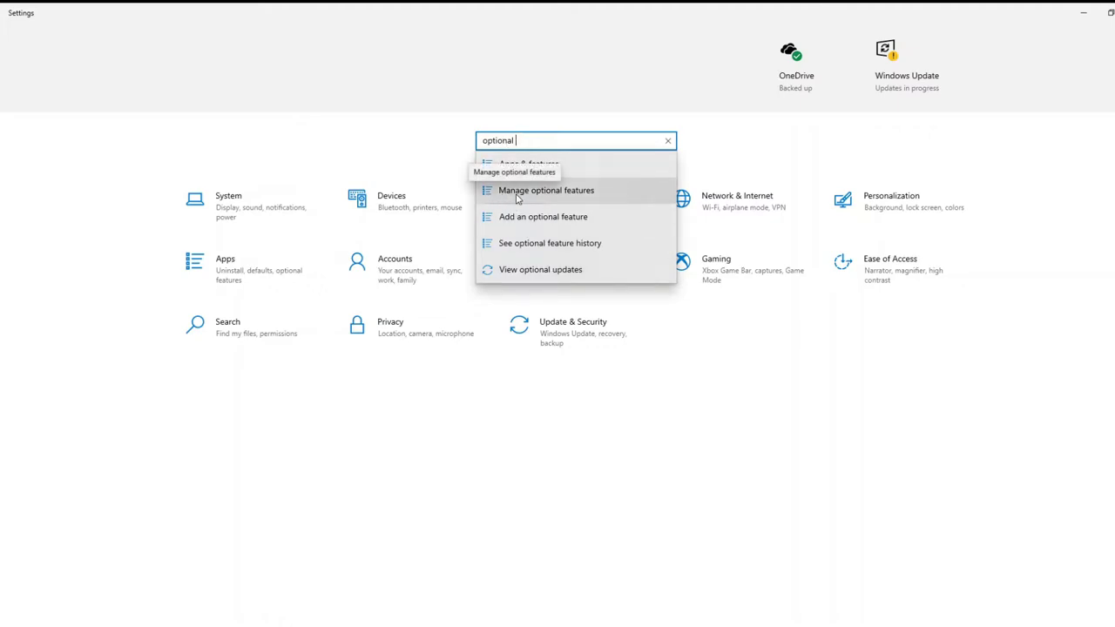
- On Manage optional features, search installed features for 'wireless', confirm none exist, and clear the search
{"action": "left_click", "coordinate": [516, 192]}
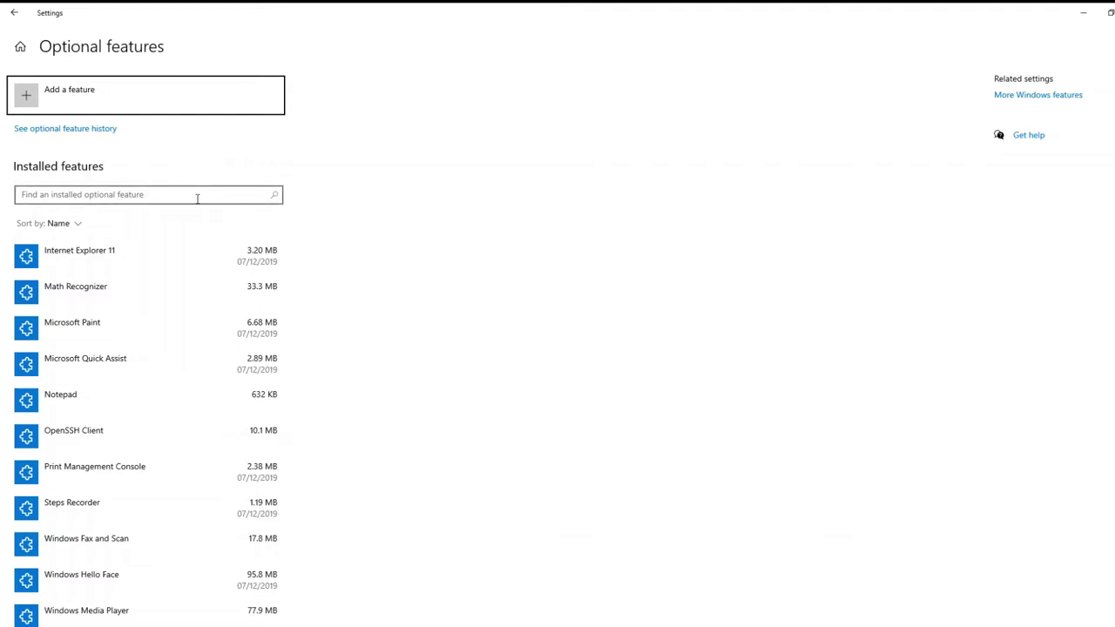
{"action": "left_click", "coordinate": [197, 199]}
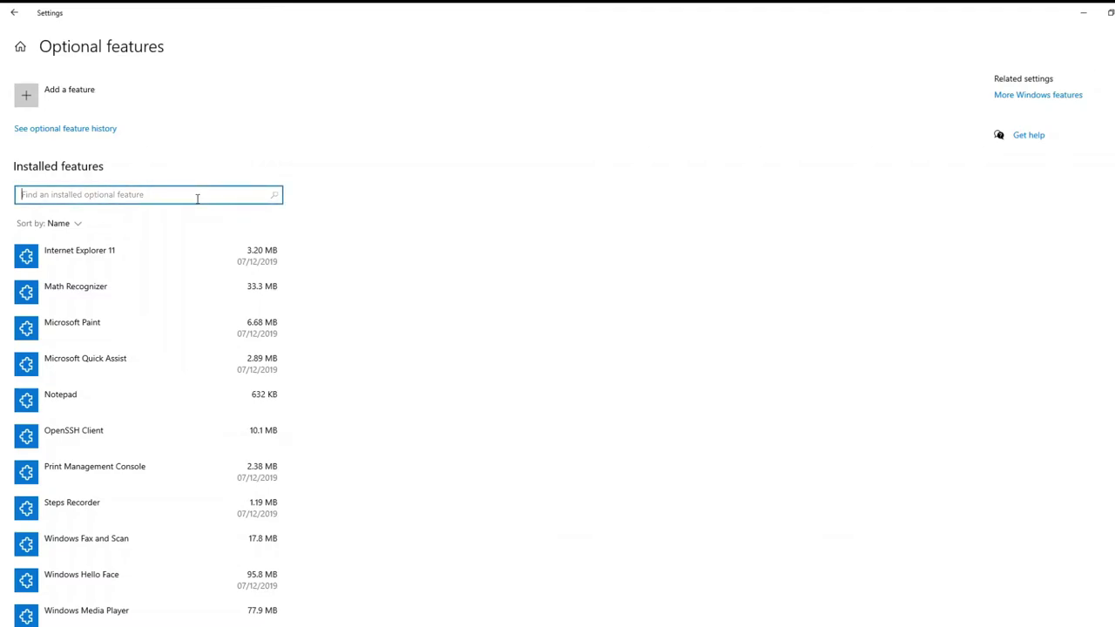
{"action": "type", "text": "wi"}
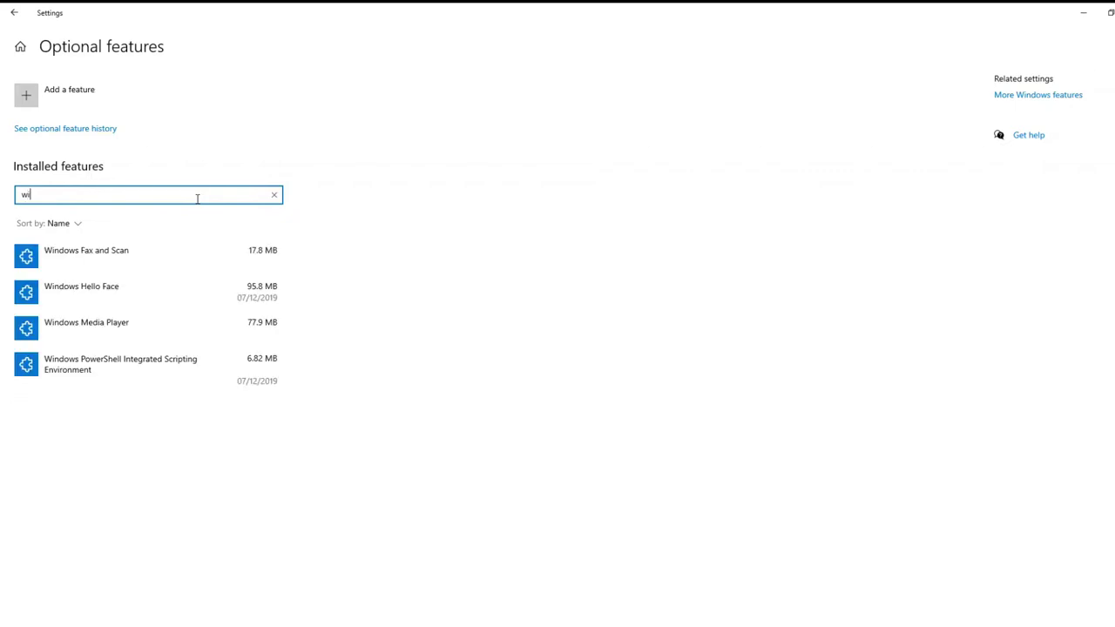
{"action": "type", "text": "re"}
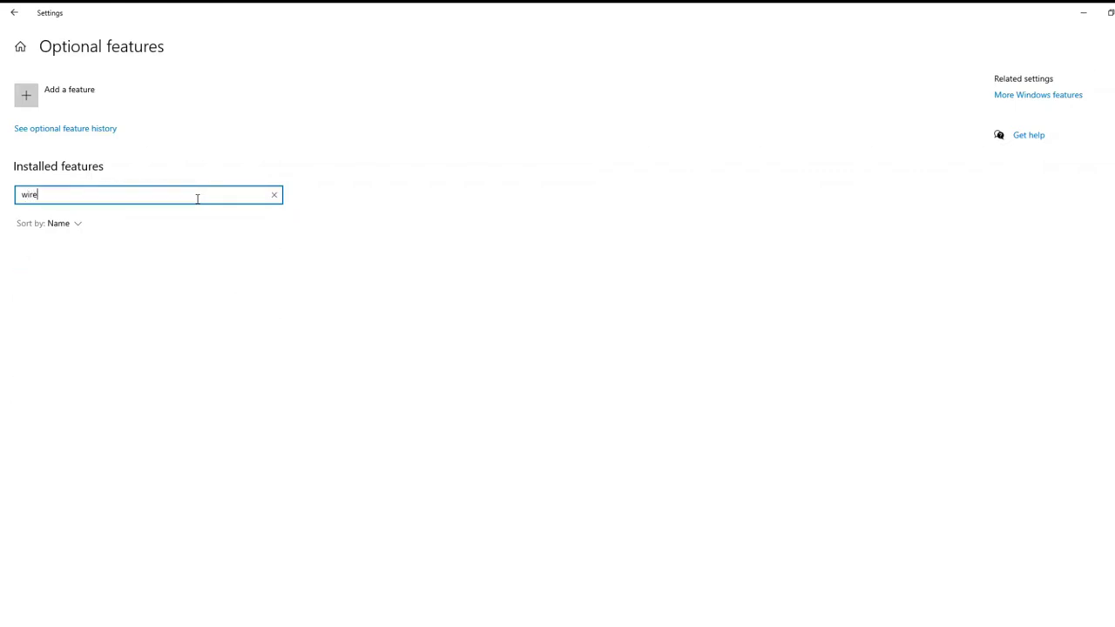
{"action": "type", "text": "less"}
{"action": "key", "text": "BackSpace"}
{"action": "key", "text": "BackSpace"}
{"action": "key", "text": "BackSpace"}
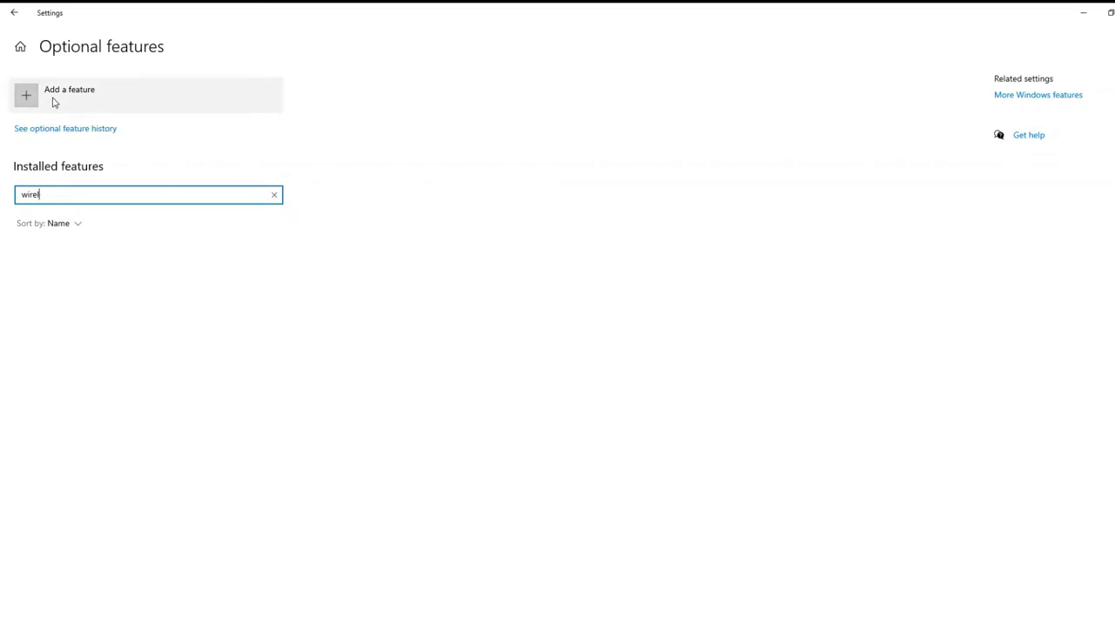
{"action": "key", "text": "BackSpace"}
{"action": "key", "text": "BackSpace"}
{"action": "key", "text": "BackSpace"}
- Search available features for 'wirele', select Wireless Display, and install it
{"action": "left_click", "coordinate": [50, 100]}
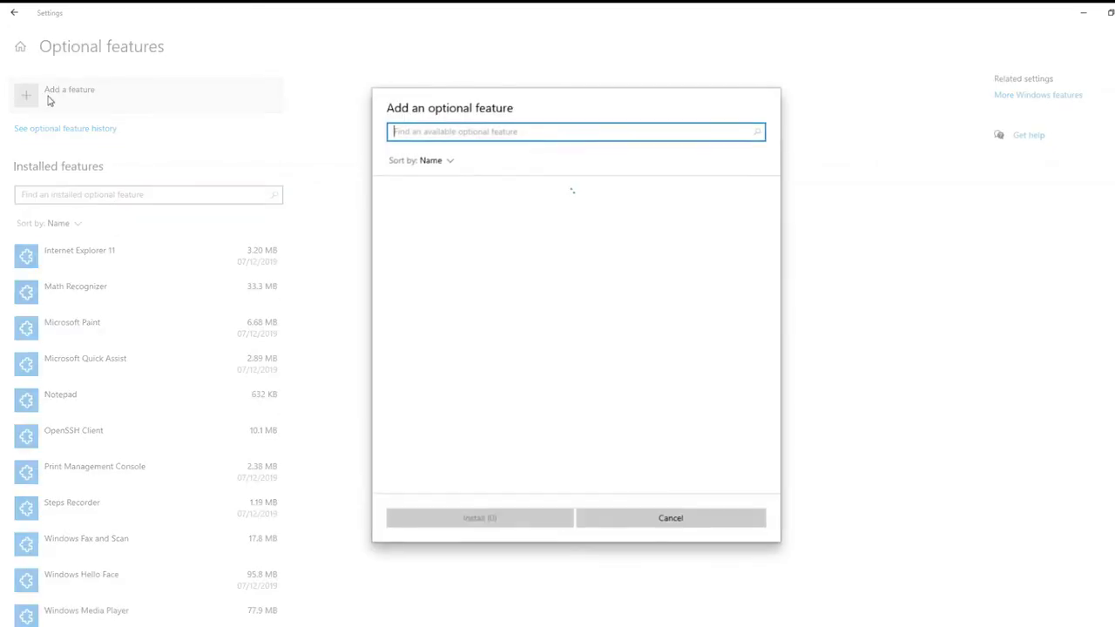
{"action": "type", "text": "w"}
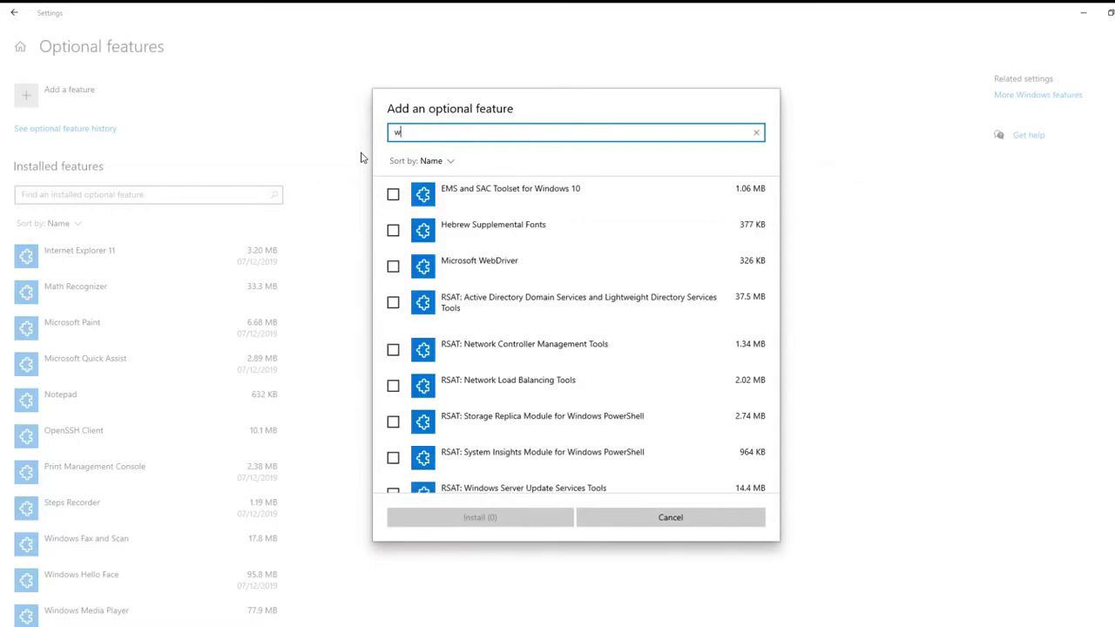
{"action": "type", "text": "irele"}
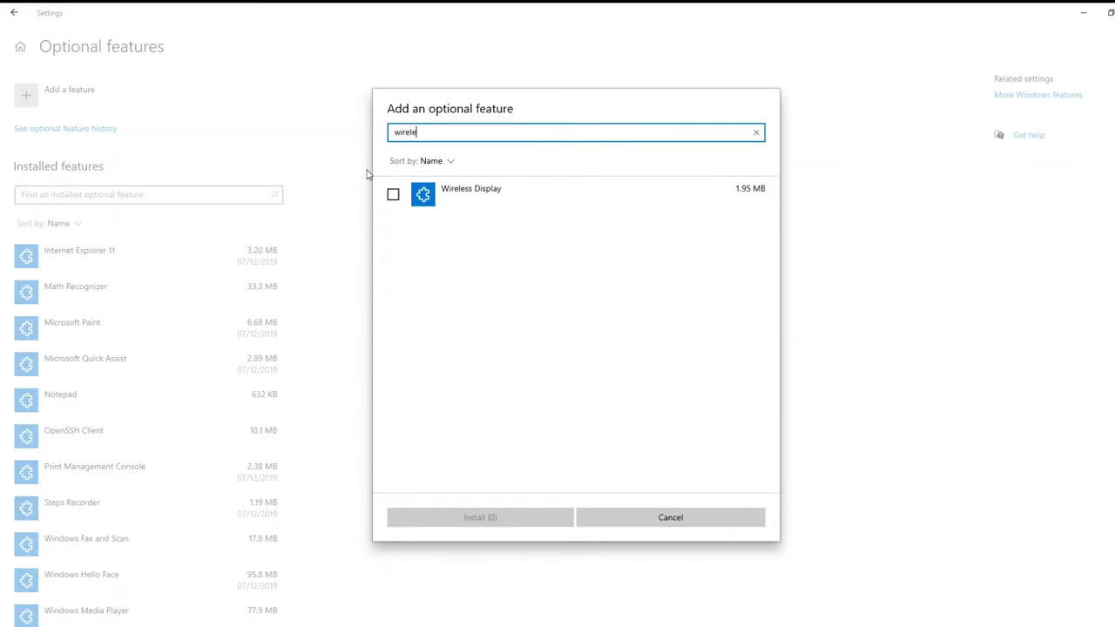
{"action": "left_click", "coordinate": [393, 195]}
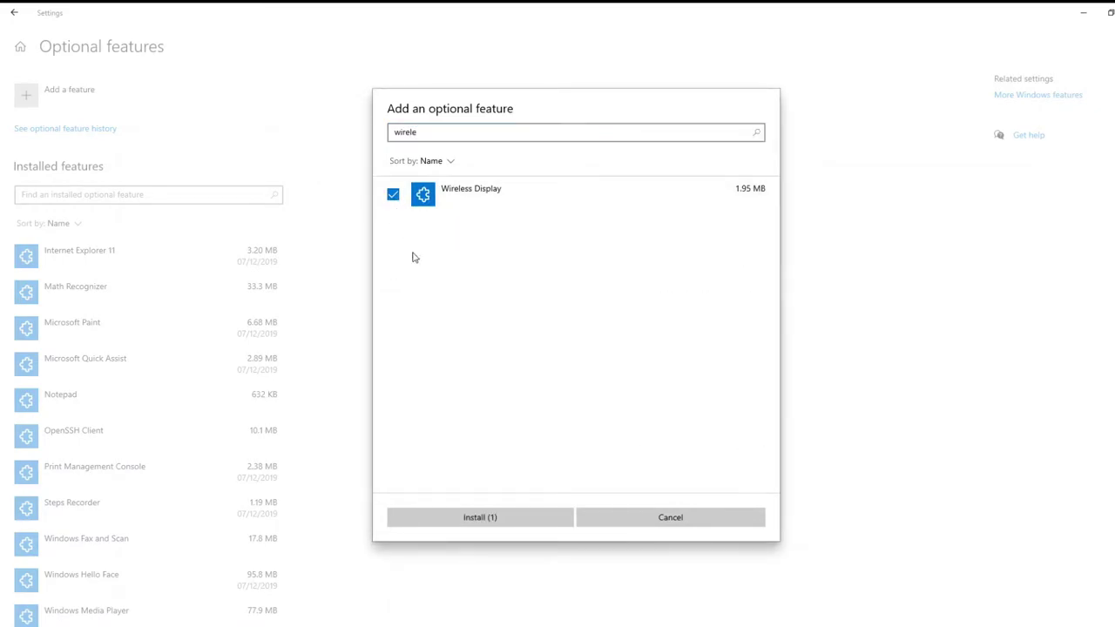
{"action": "left_click", "coordinate": [525, 520]}
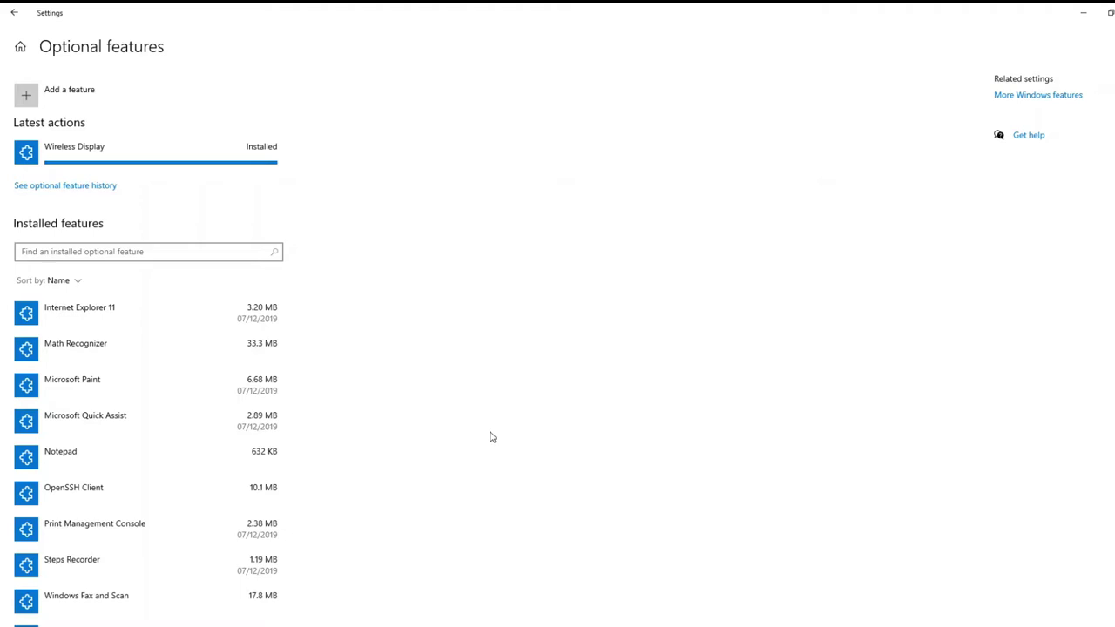
- Search installed features for 'wire' to confirm Wireless Display (4.65 MB) is now installed
{"action": "left_click", "coordinate": [129, 251]}
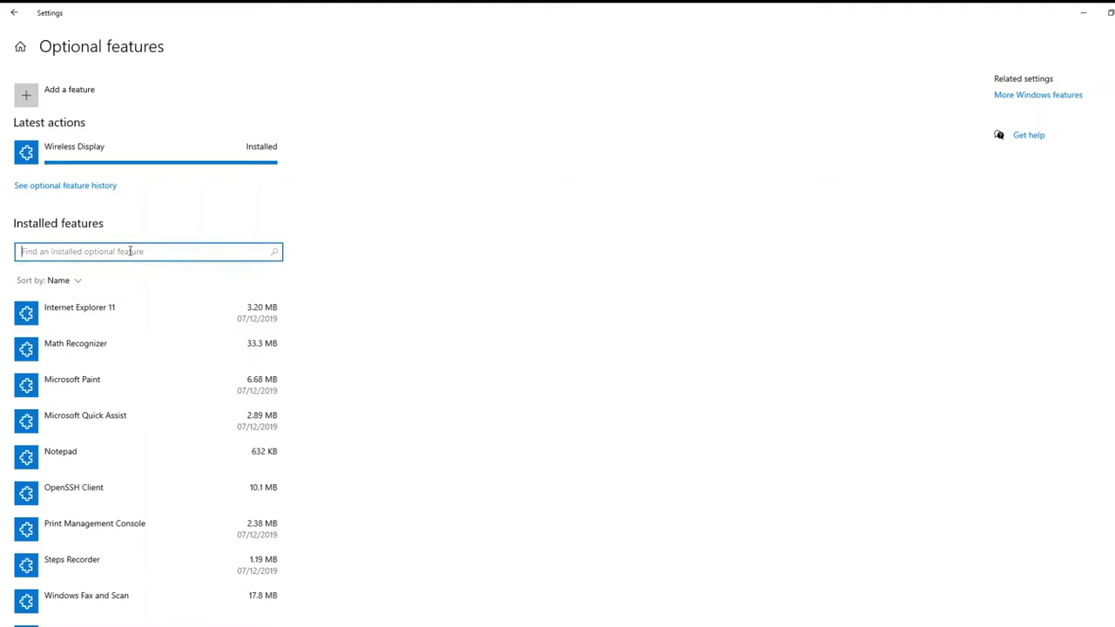
{"action": "type", "text": "wire"}
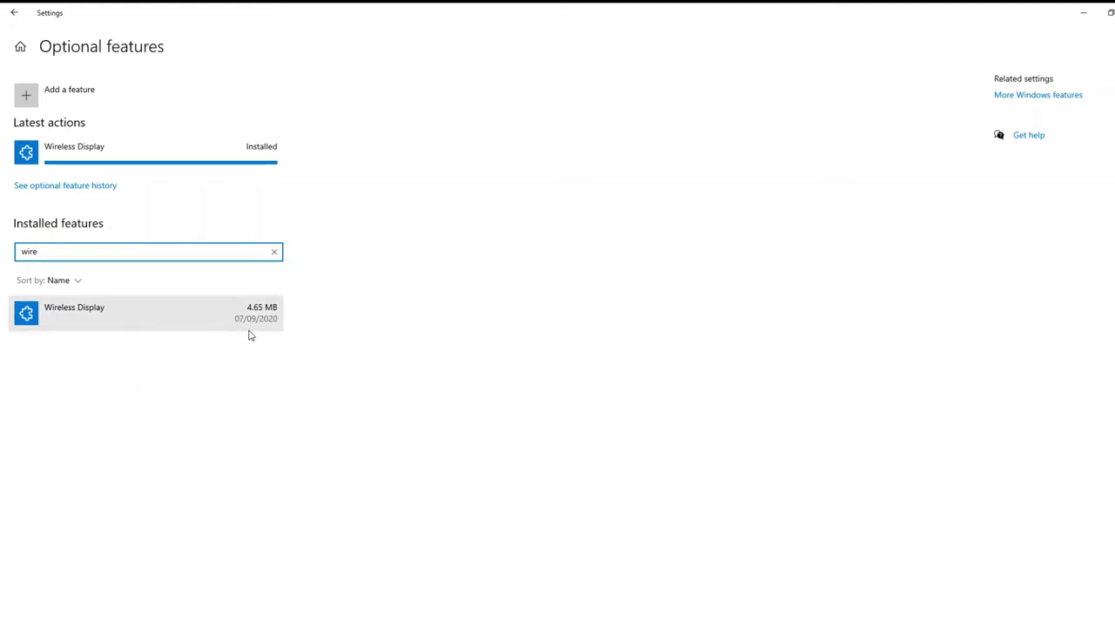
{"action": "left_click", "coordinate": [345, 413]}
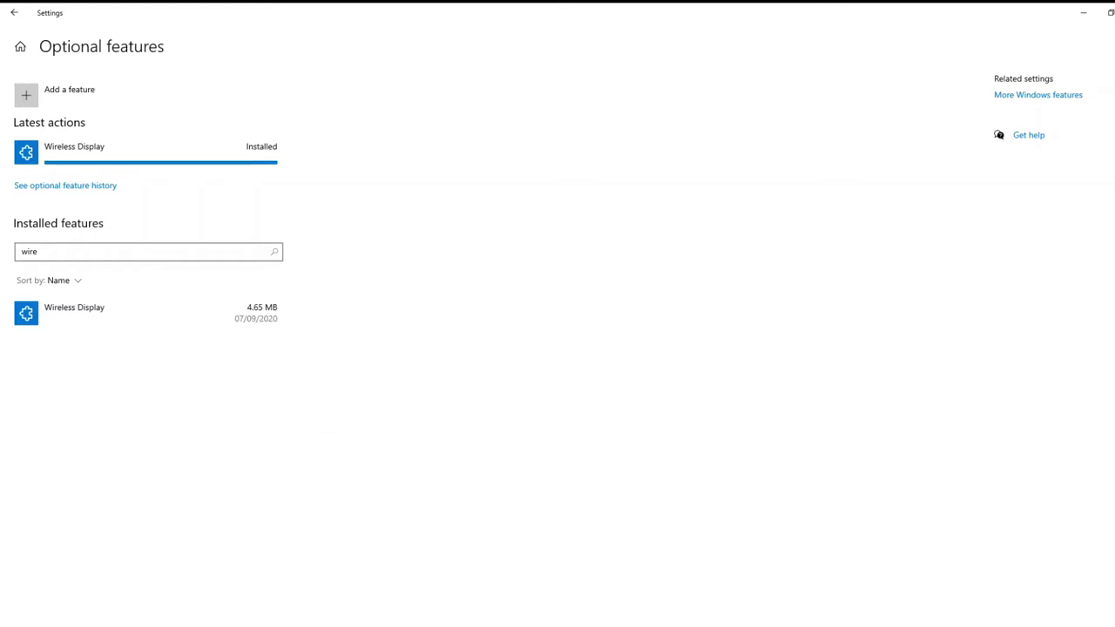
{"action": "key", "text": "super"}
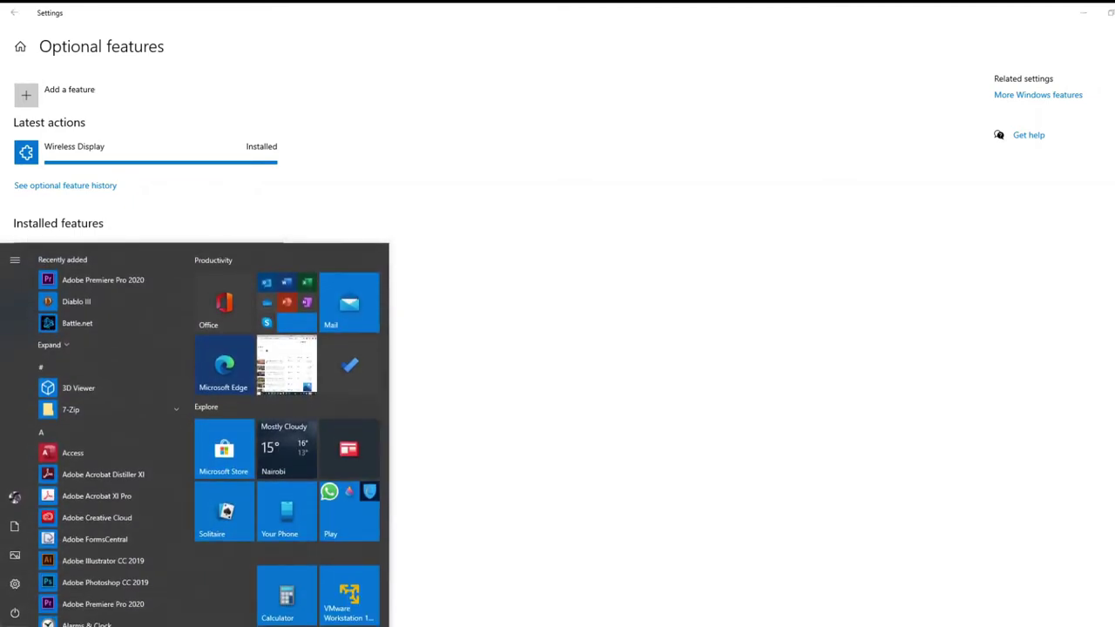
- Search Start for 'connect' and open the Connect to a wireless display settings
{"action": "type", "text": "connec"}
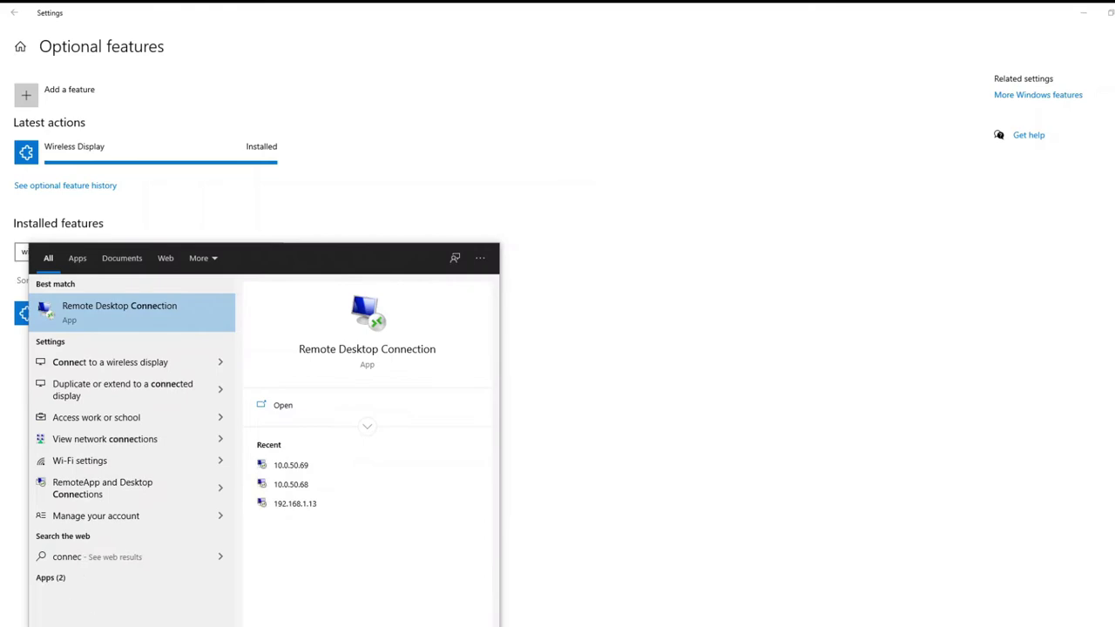
{"action": "type", "text": "t"}
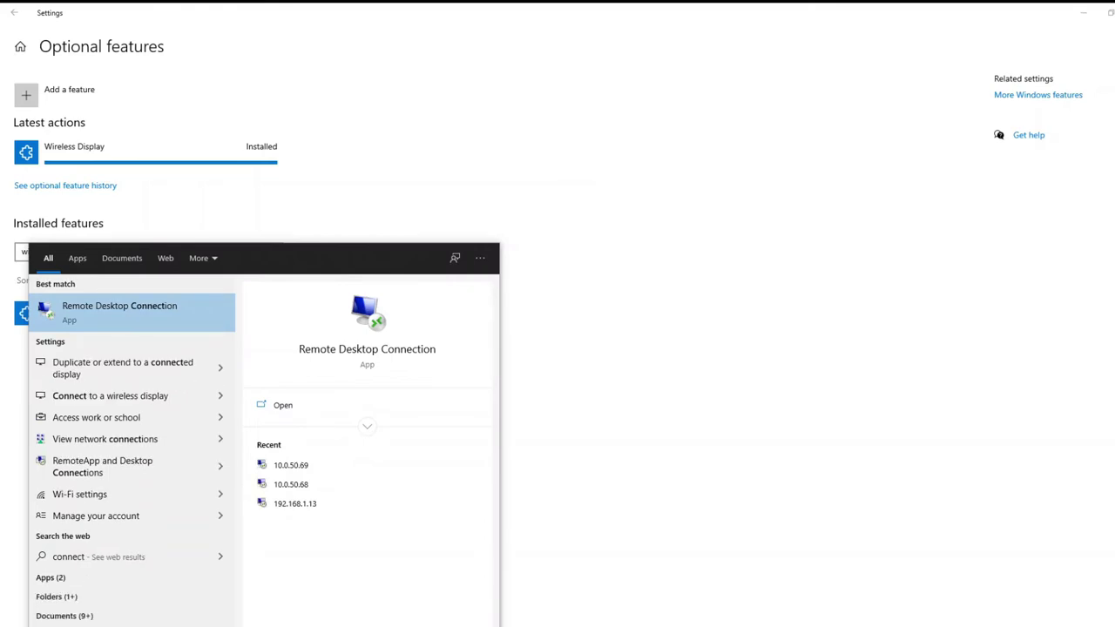
{"action": "left_click", "coordinate": [116, 397]}
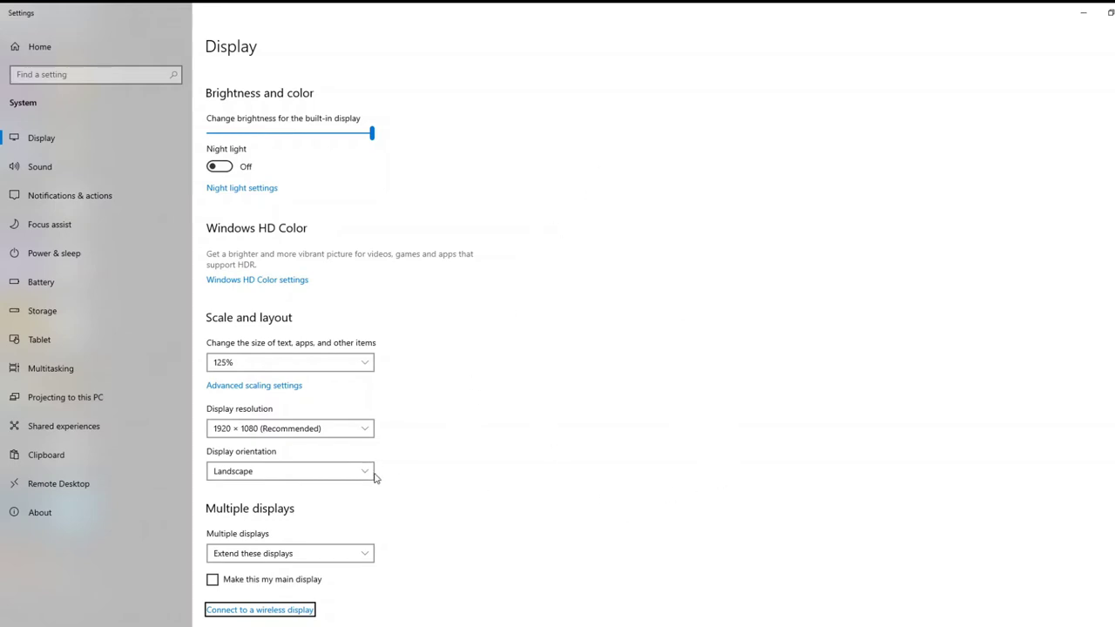
- Go to the Projecting to this PC settings page
{"action": "left_click", "coordinate": [59, 402]}
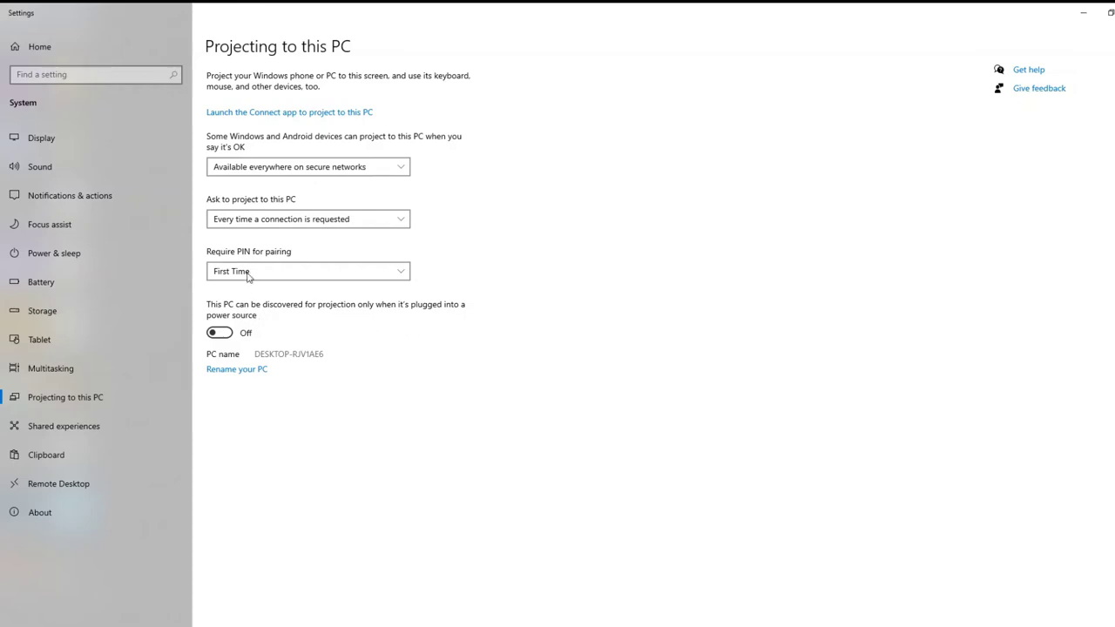
- Launch the Connect app so DESKTOP-RJV1AE6 is ready to receive a wireless cast
{"action": "left_click", "coordinate": [273, 121]}
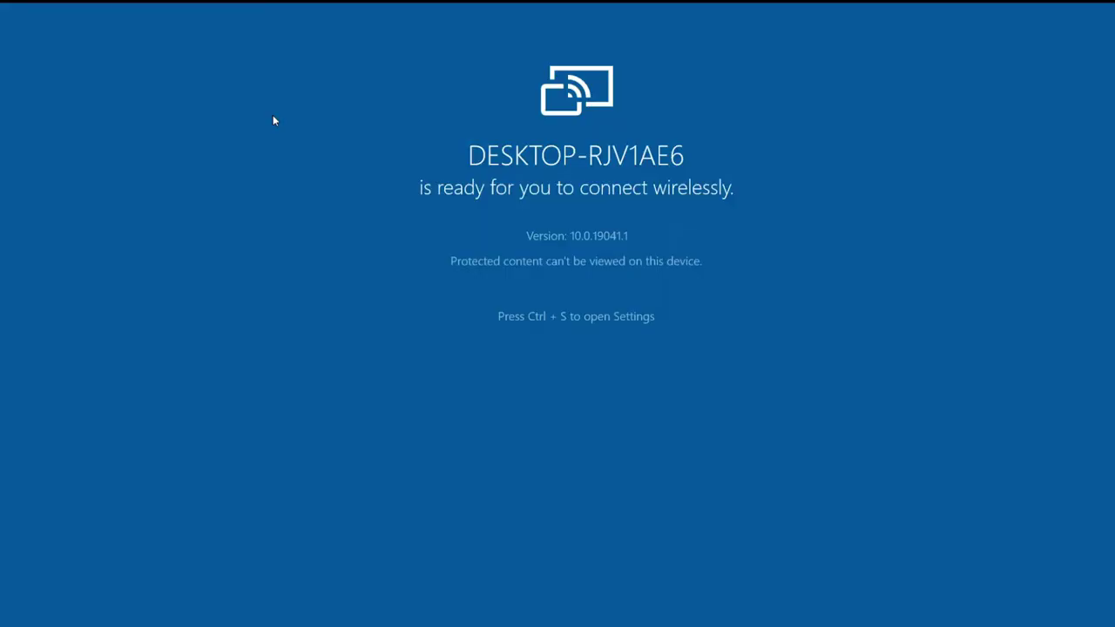